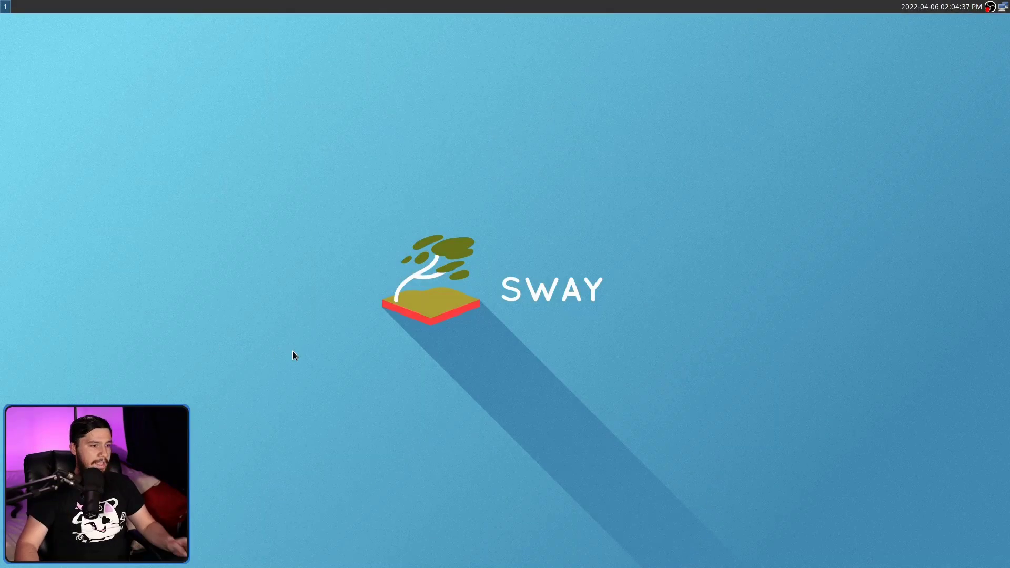
- Open an Alacritty terminal showing system info, tiled beside Brave's Wayfire README
key("super+Return")
key("super+Return")
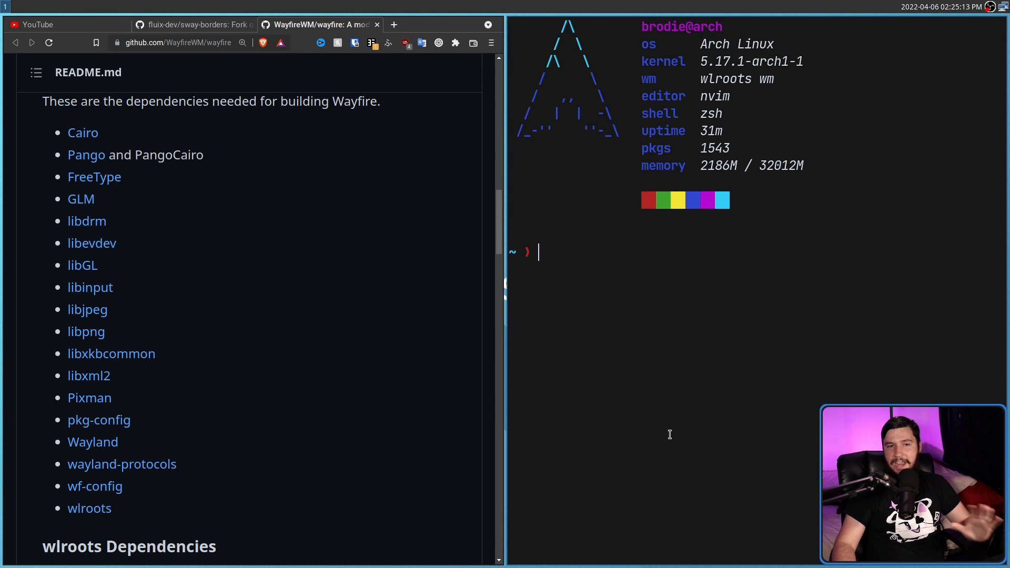
- Run swaymsg -t get_outputs and scroll the fullscreen output list, including HDMI-A-1's modes
type("swaym")
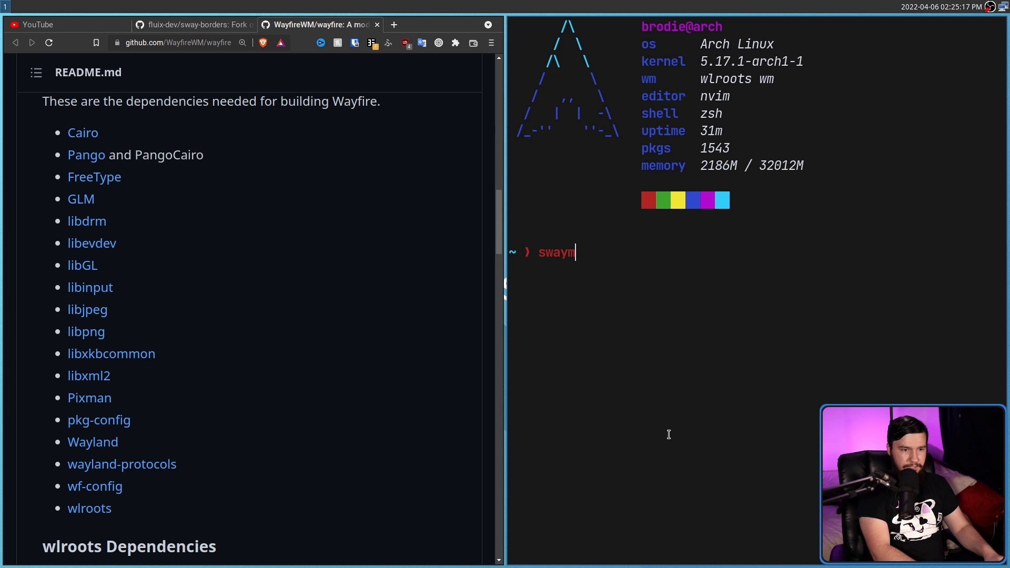
type("sg -t")
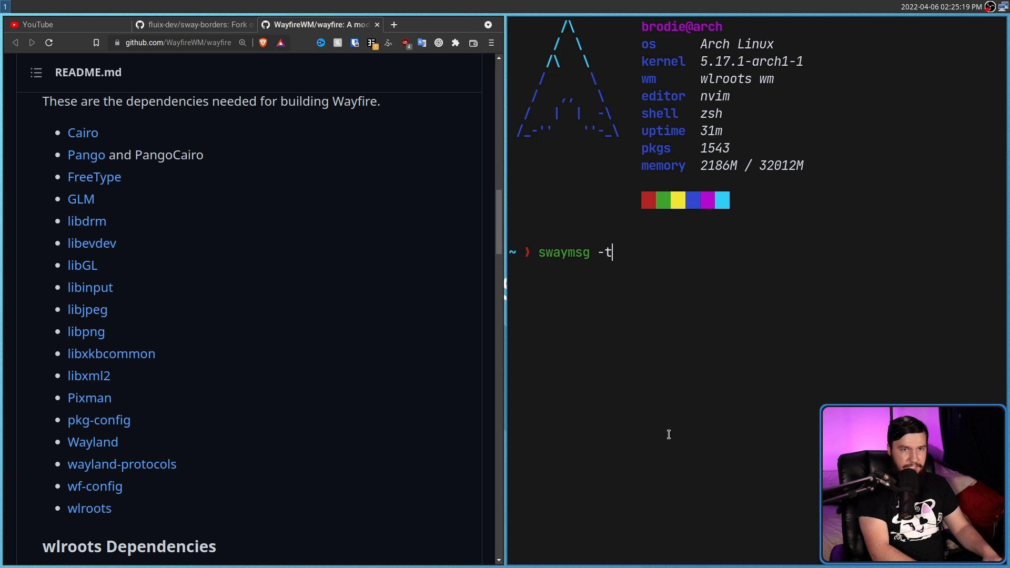
type(" get_ou")
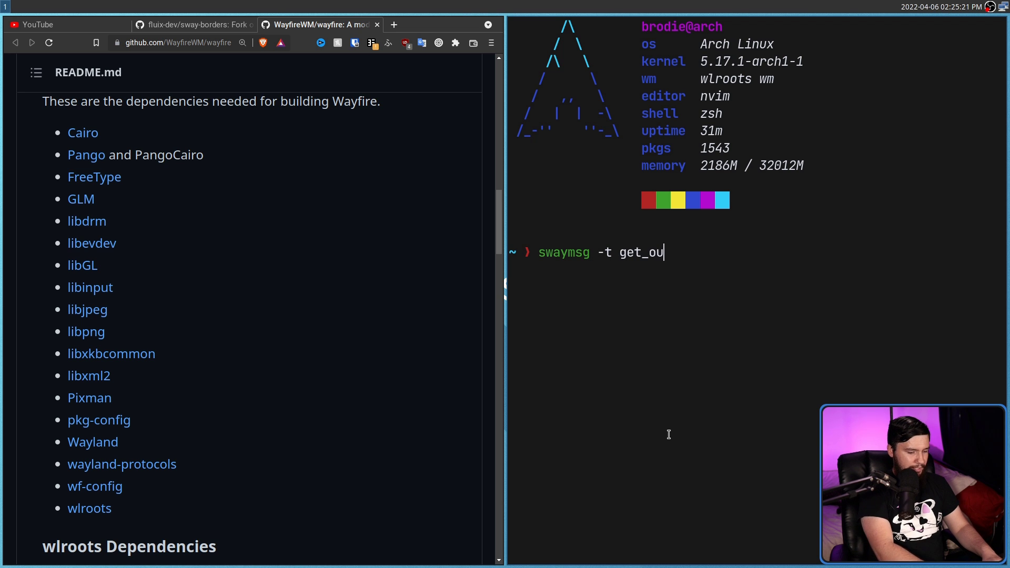
type("tputs")
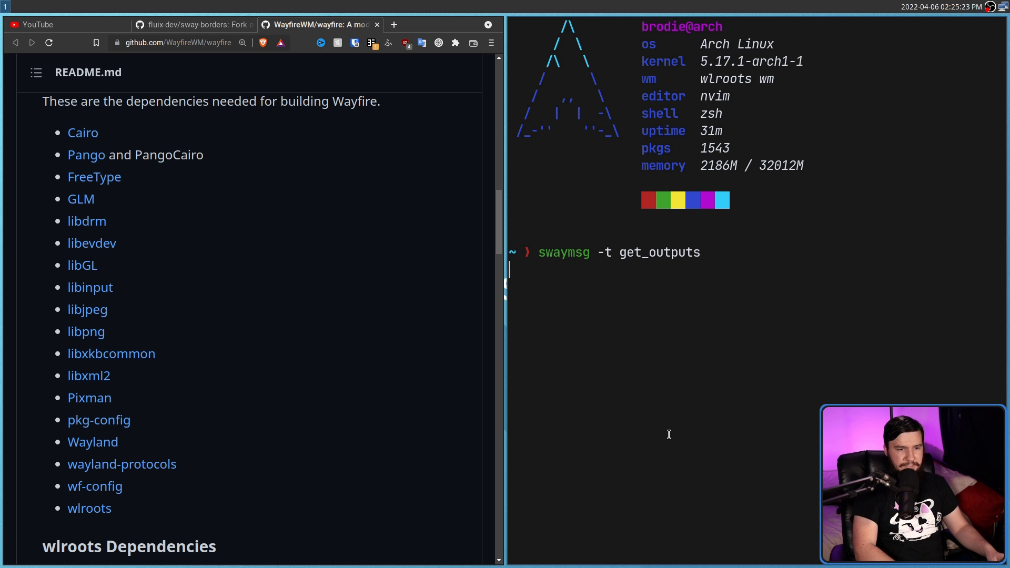
key("Return")
key("super+f")
scroll(681, 355, "up", 10)
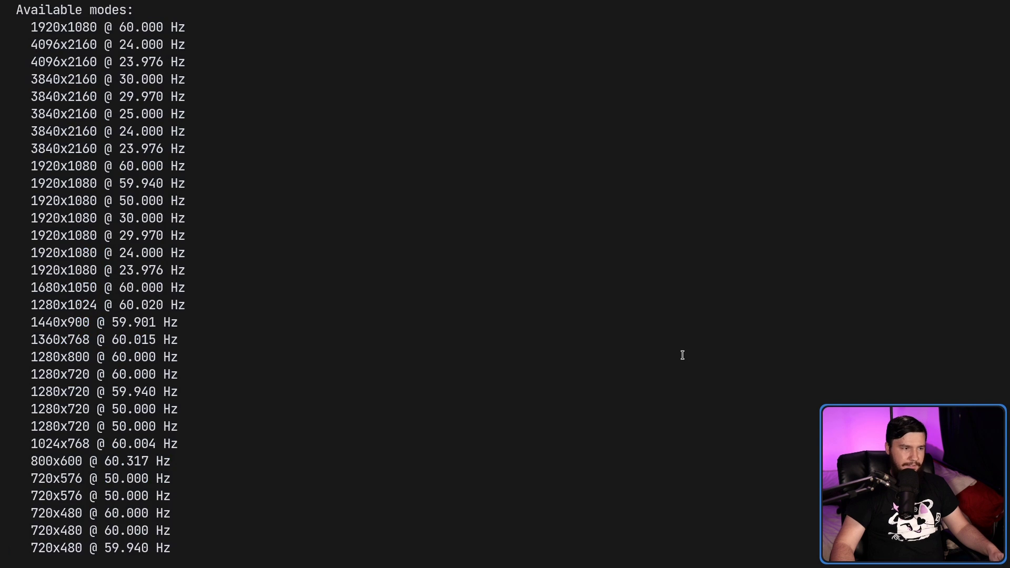
scroll(681, 355, "up", 3)
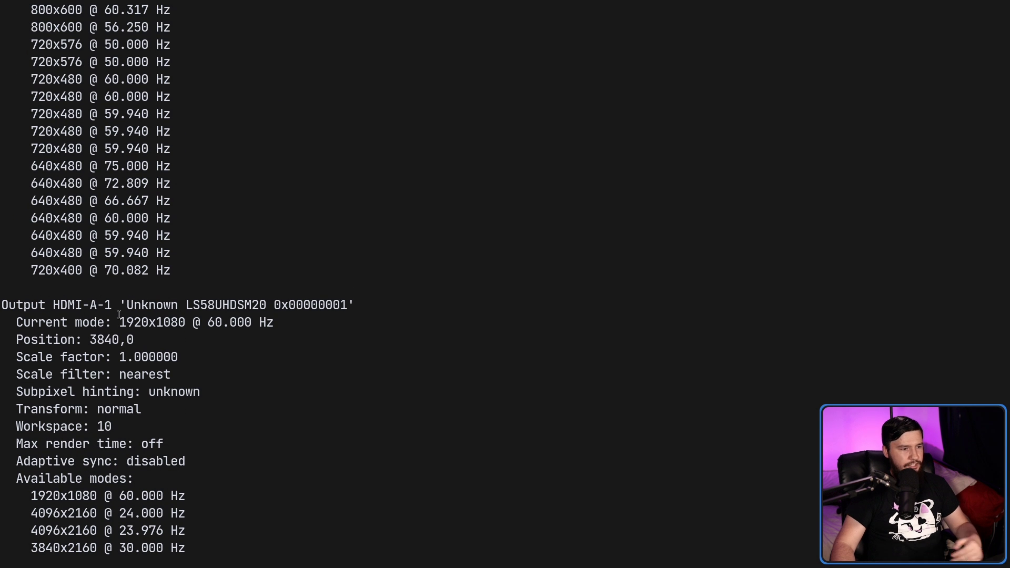
scroll(116, 314, "up", 1)
scroll(116, 314, "up", 11)
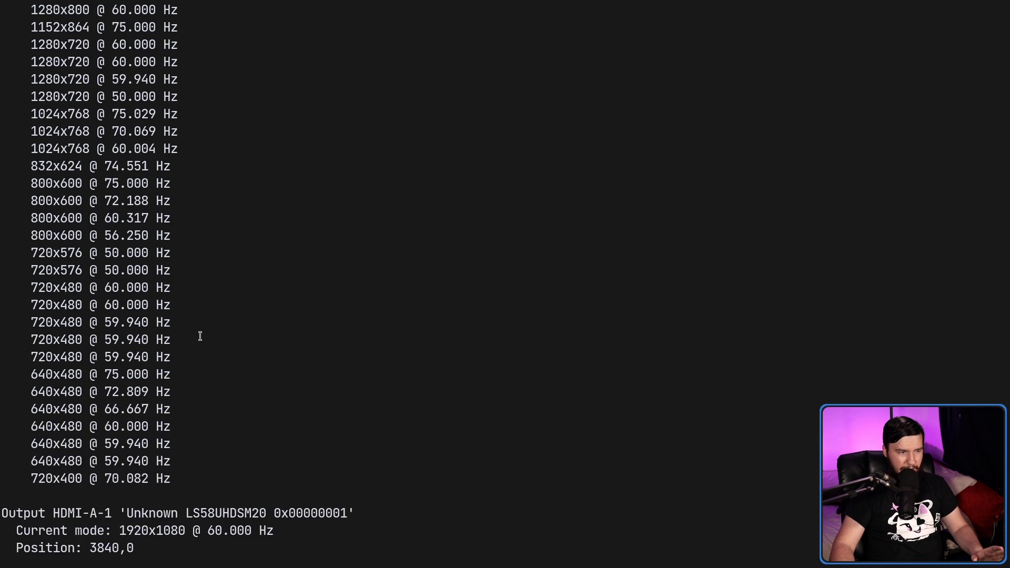
scroll(200, 336, "down", 6)
left_click_drag(114, 407, 52, 408)
scroll(158, 413, "down", 6)
scroll(165, 409, "down", 3)
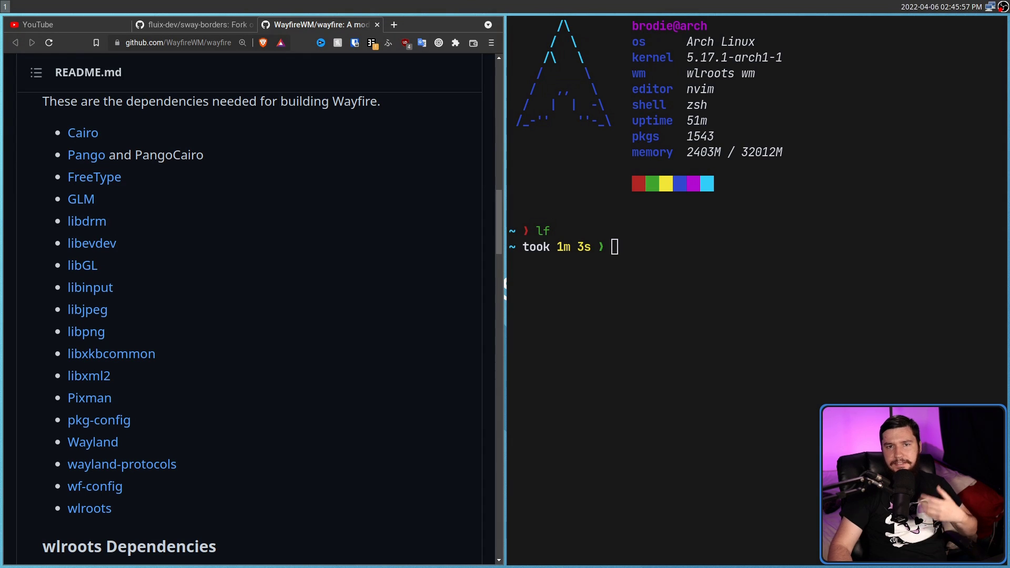
- Browse with lf to ~/.config/sway and open the config file in Neovim
type("lf")
key("Return")
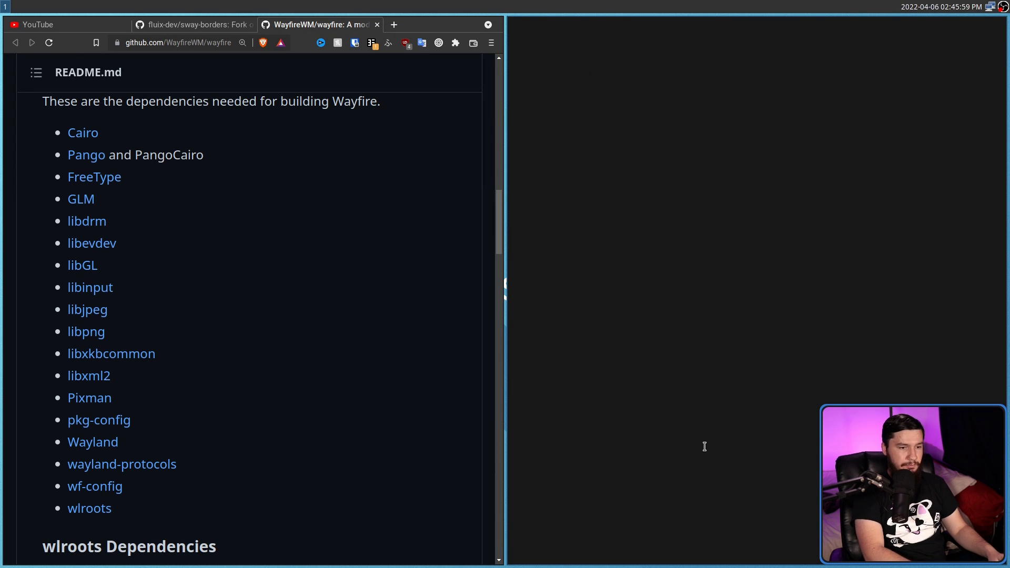
key("j")
key("j")
key("j")
key("j")
key("j")
key("j")
key("l")
key("j")
key("slash")
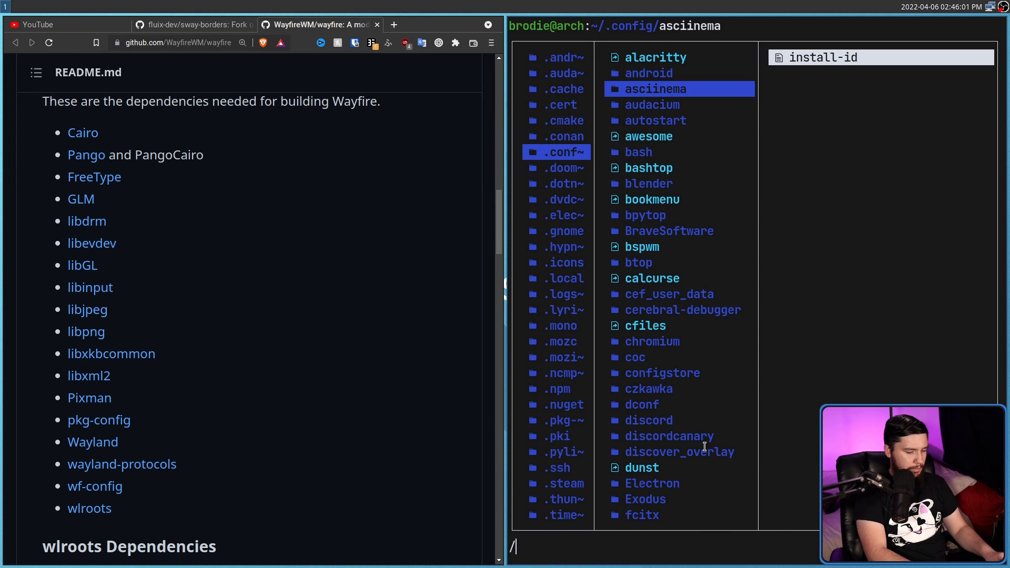
type("sway")
key("Return")
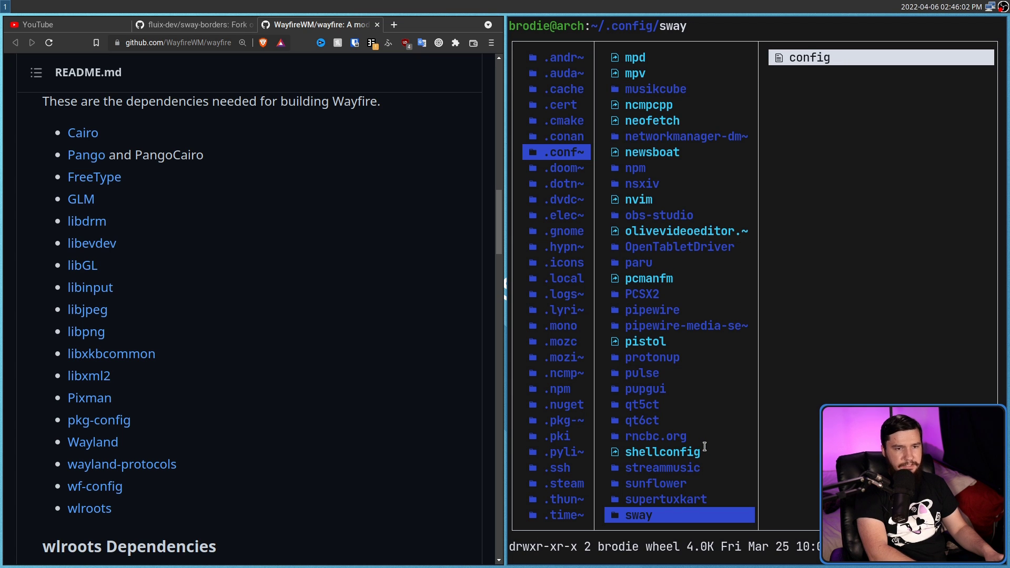
key("l")
key("l")
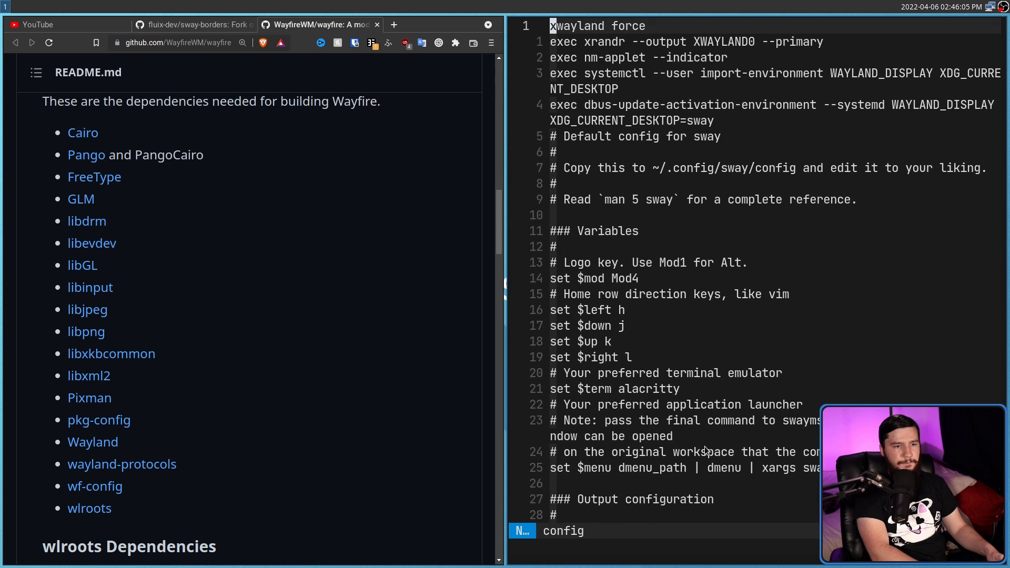
key("j")
key("j")
key("j")
key("j")
key("j")
key("j")
key("j")
key("j")
key("j")
key("j")
key("j")
key("j")
key("j")
key("j")
key("j")
key("j")
key("j")
key("j")
key("j")
key("j")
key("j")
key("j")
key("j")
key("j")
key("j")
key("j")
key("j")
key("j")
key("j")
key("j")
key("j")
key("j")
key("j")
key("j")
key("j")
key("j")
key("j")
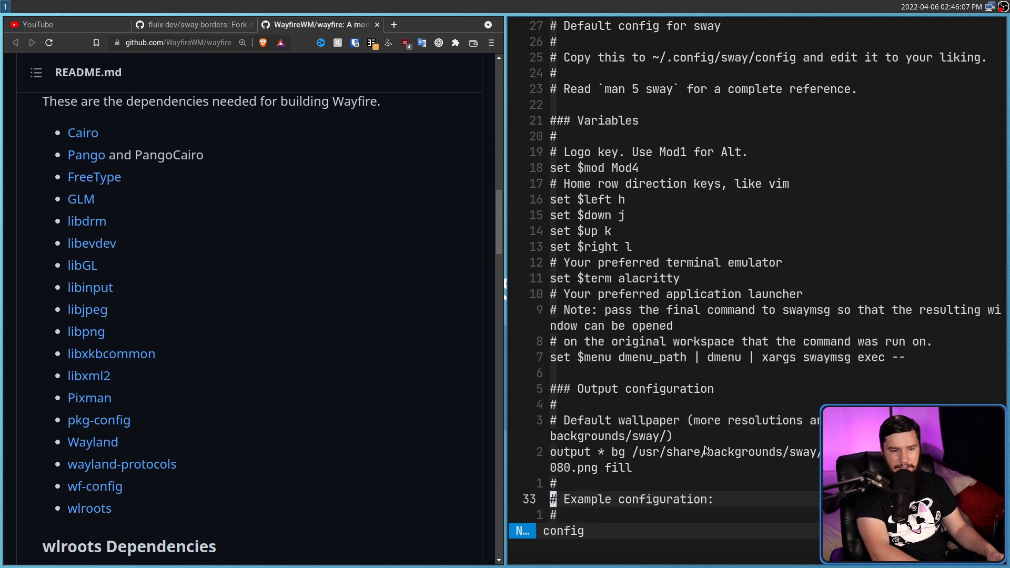
key("k")
key("k")
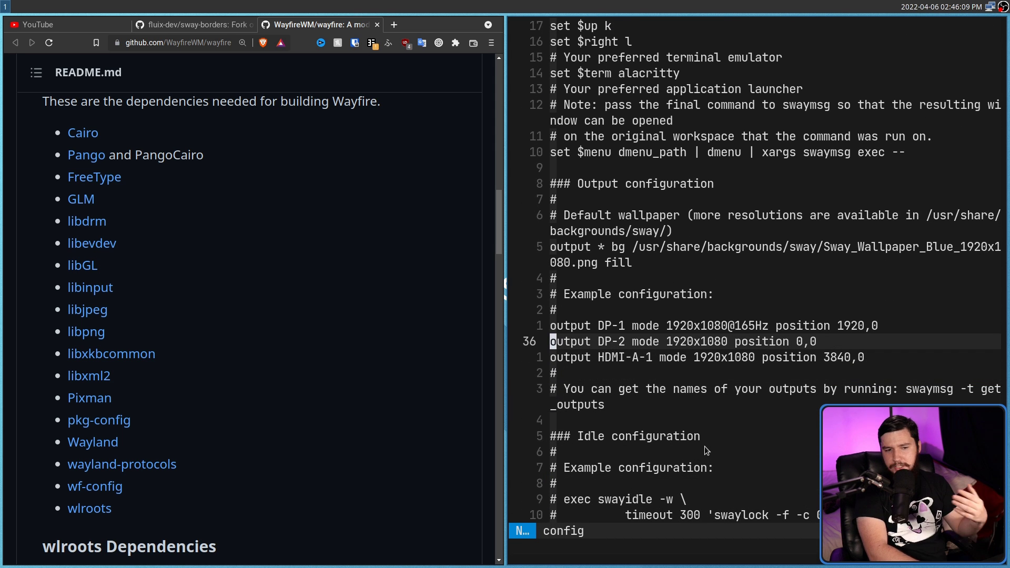
key("k")
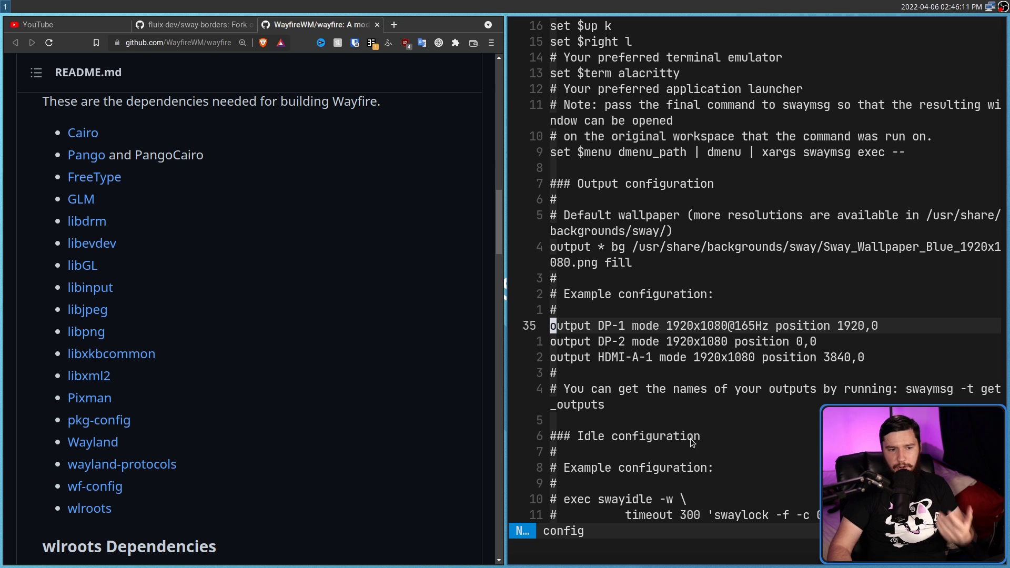
double_click(601, 326)
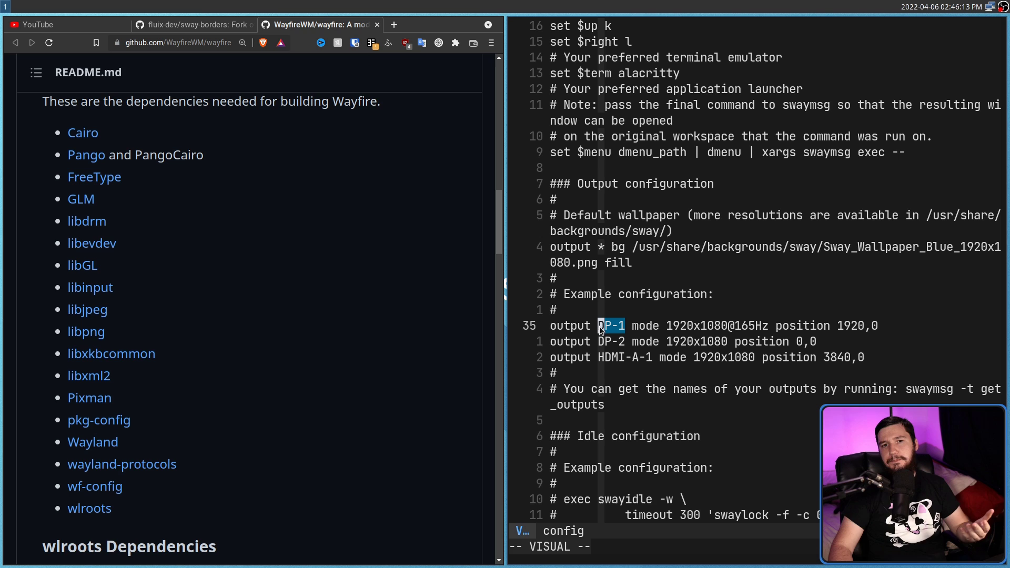
left_click(668, 326)
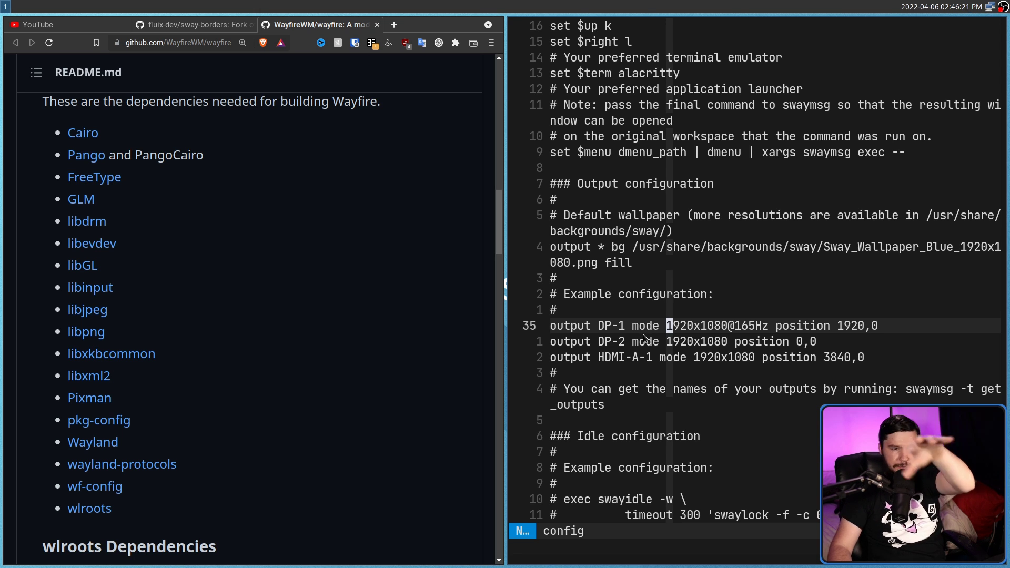
left_click_drag(779, 328, 866, 311)
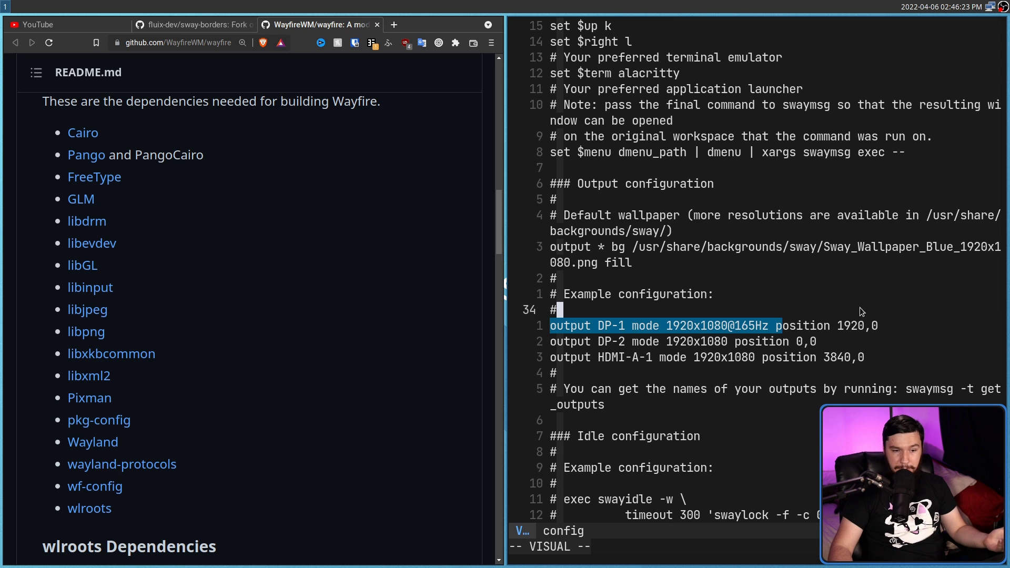
left_click(732, 327)
left_click_drag(731, 327, 669, 342)
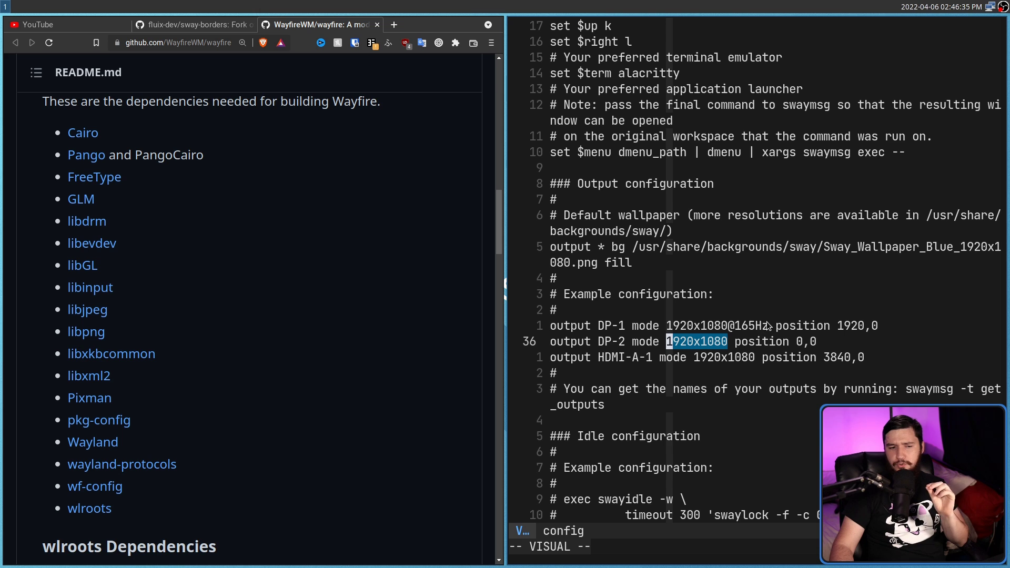
left_click_drag(767, 326, 732, 334)
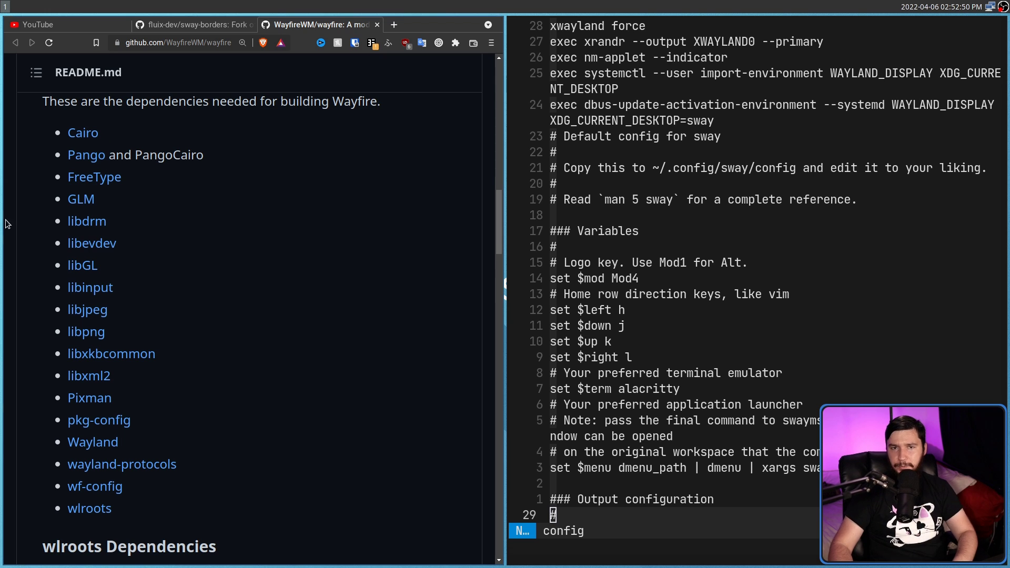
- Enlarge the editor font and read through the output, focus keybinding and bar sections
key("ctrl+plus")
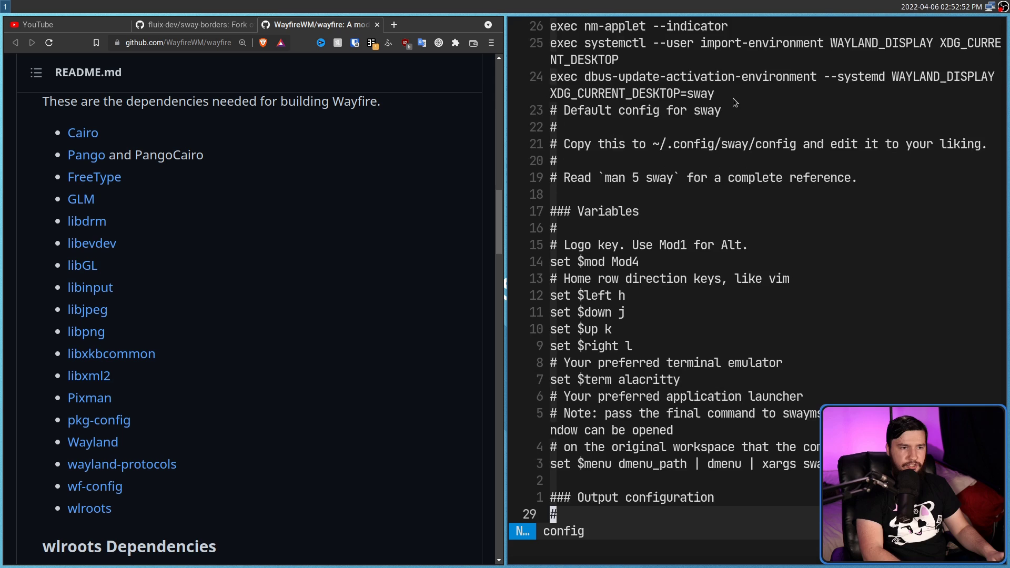
left_click_drag(850, 42, 596, 41)
left_click(737, 162)
scroll(740, 167, "down", 20)
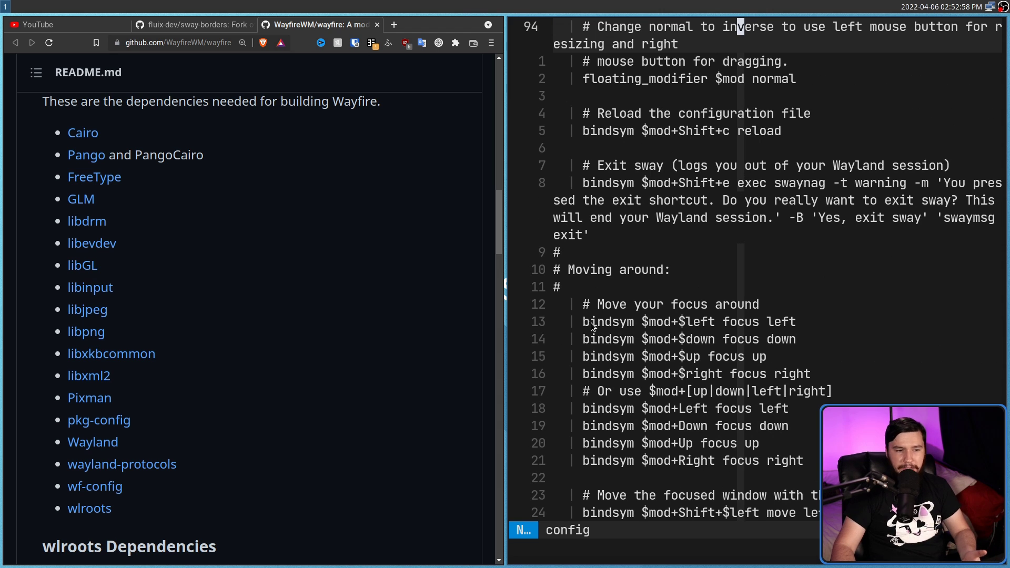
left_click_drag(587, 322, 685, 325)
scroll(685, 325, "down", 20)
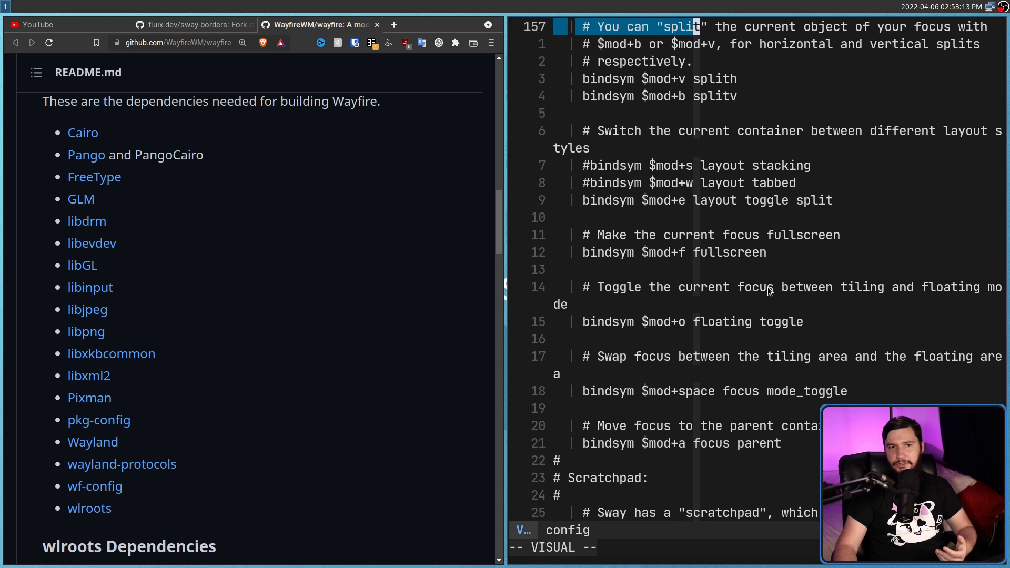
scroll(769, 291, "up", 13)
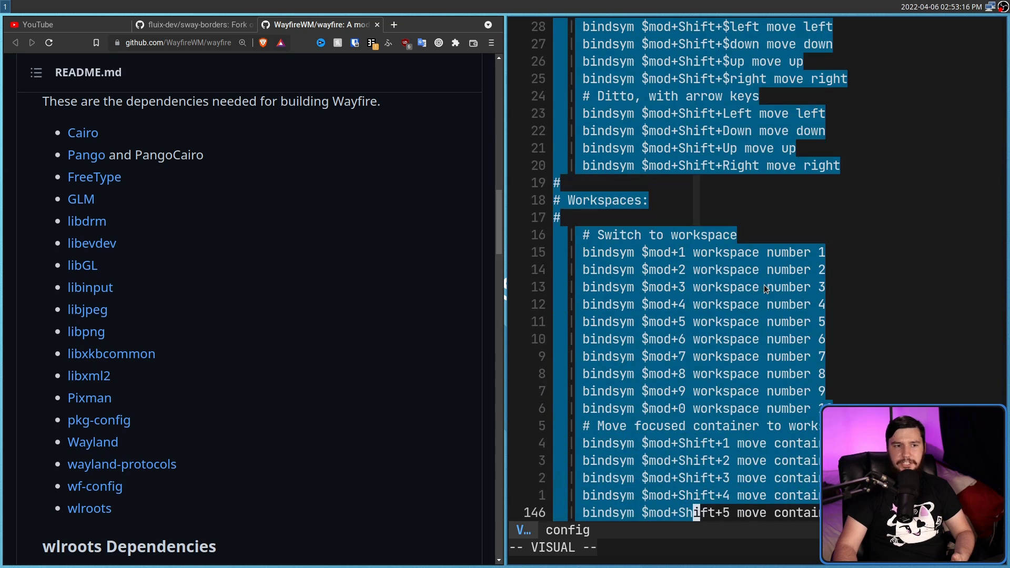
left_click(765, 287)
scroll(811, 287, "up", 9)
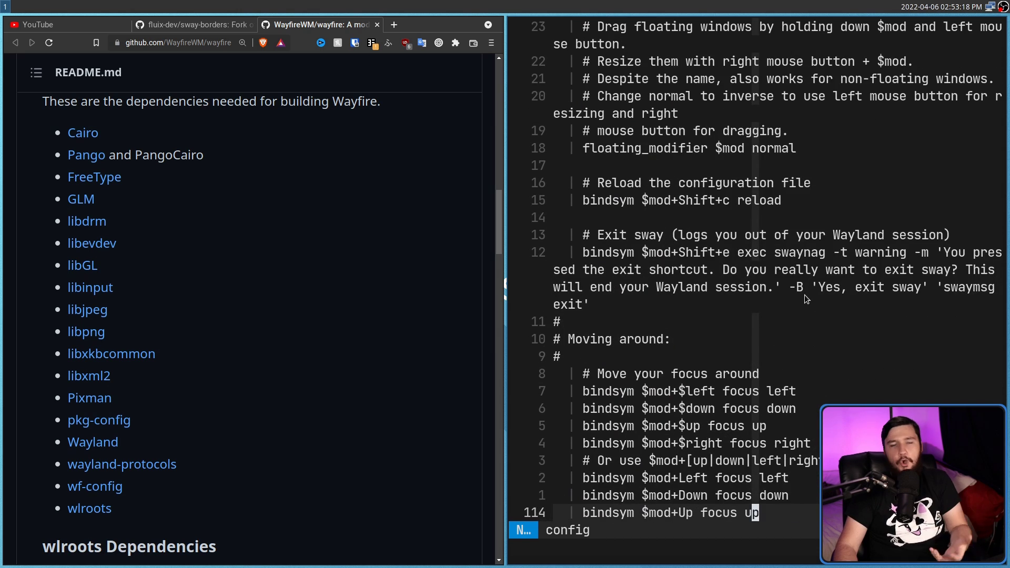
scroll(804, 299, "up", 20)
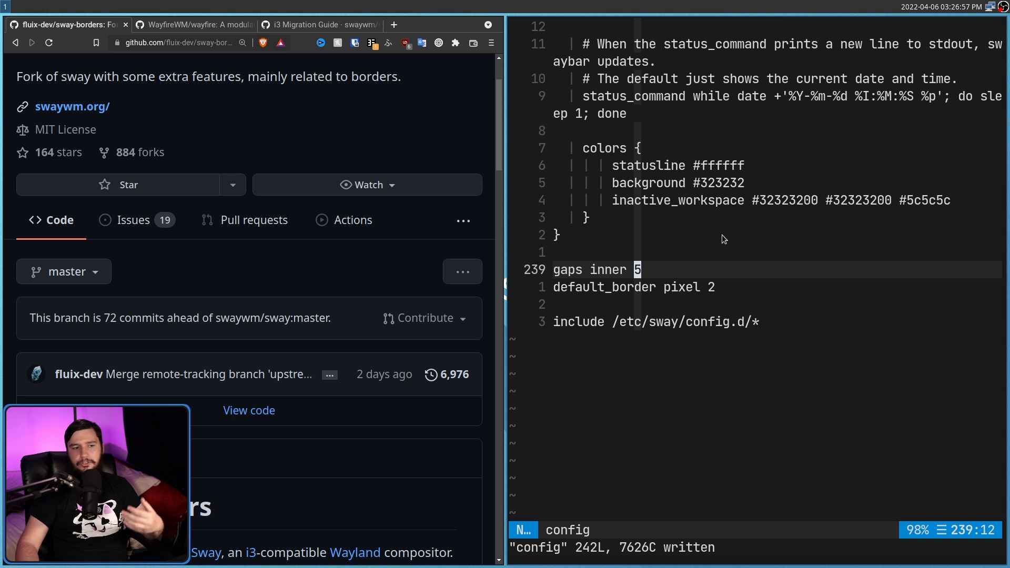
- Change 'gaps inner 5' to 'gaps inner 10' and save the config with :w
key("a")
key("BackSpace")
type("10")
key("Escape")
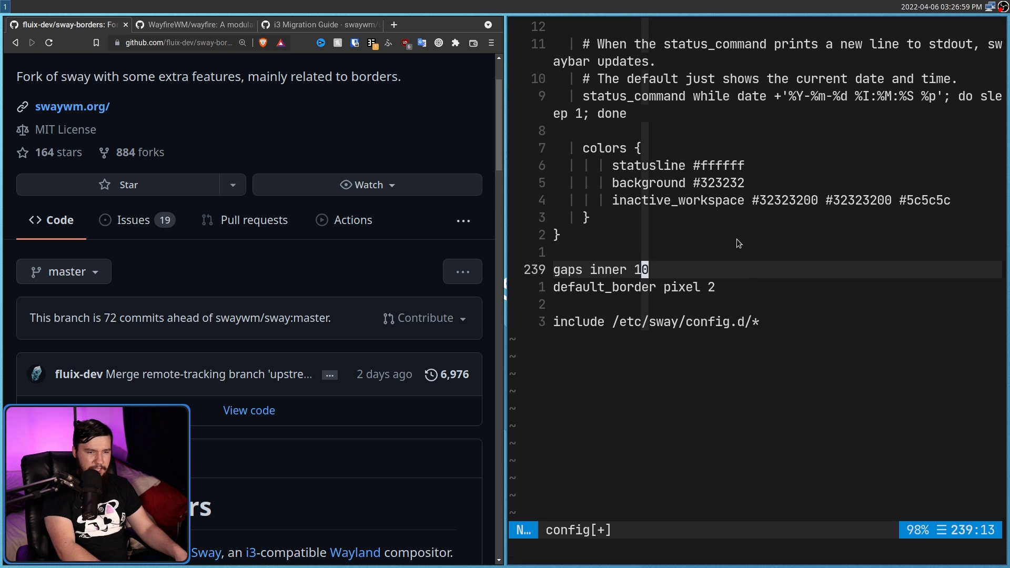
type(":w")
key("Return")
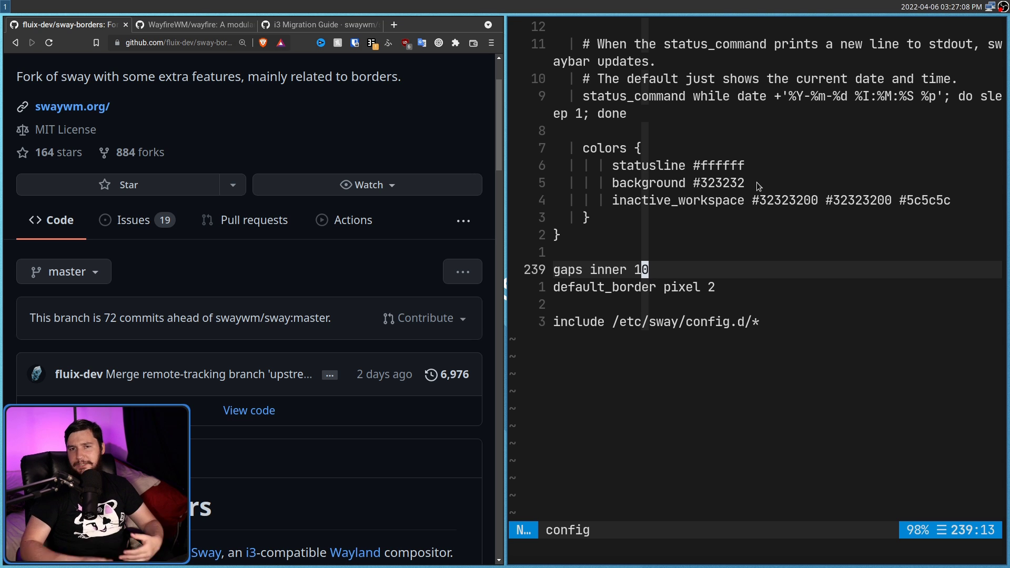
- Switch to workspace 2 and open a neofetch terminal there
key("super+2")
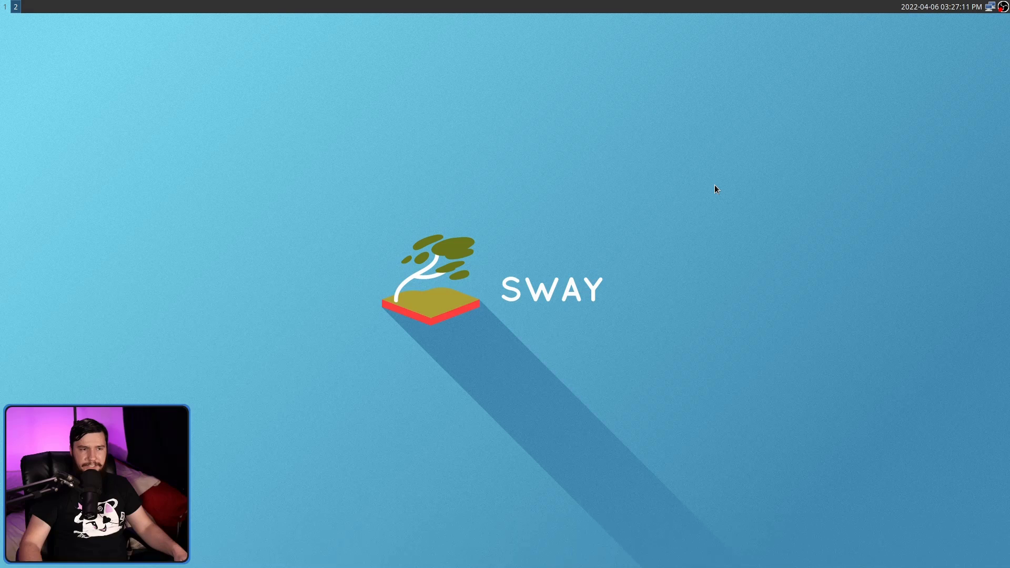
key("super+Return")
key("super+Return")
key("super+Return")
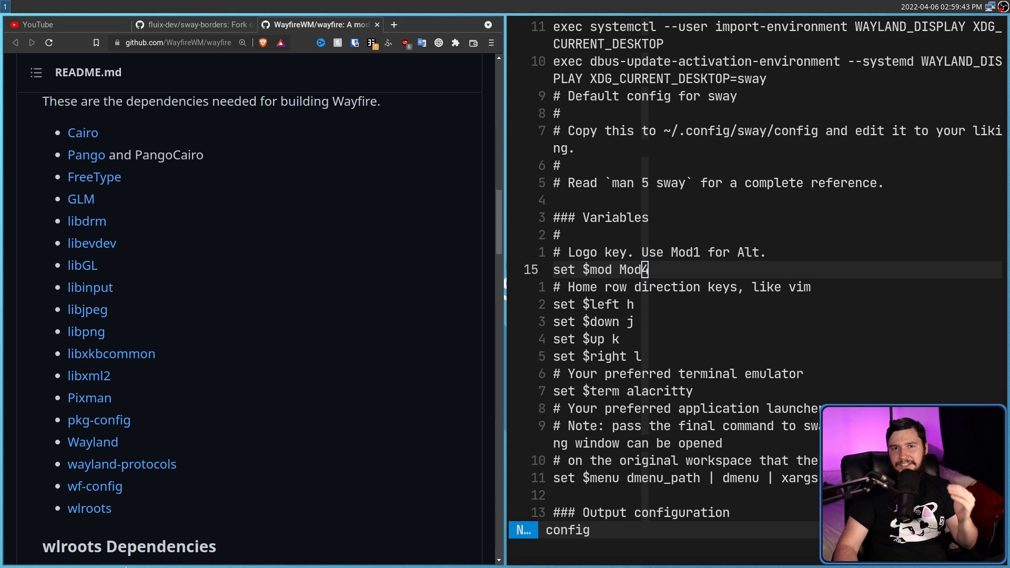
left_click(648, 362)
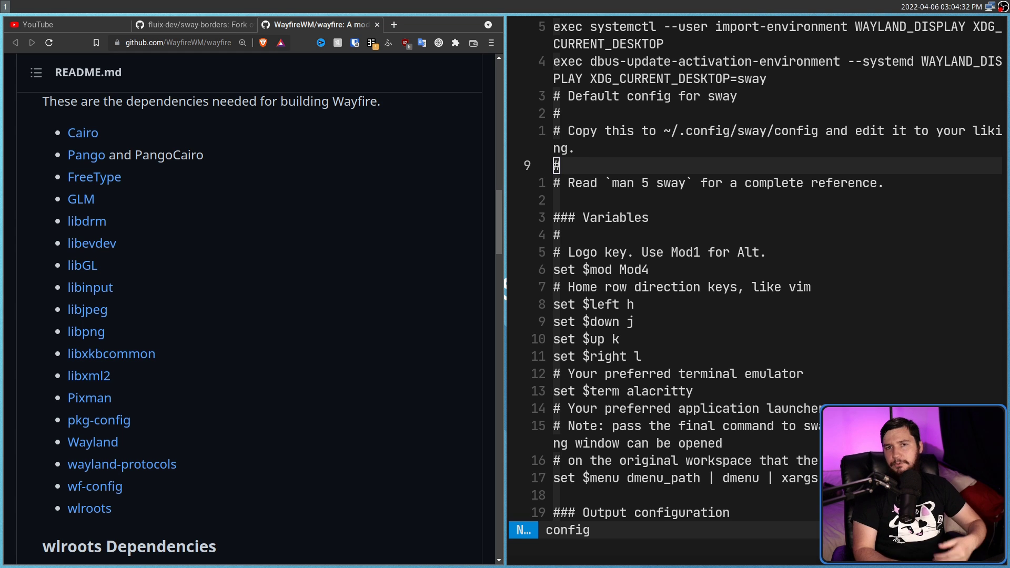
- On workspace 2, launch Neovim with larger text, stash it in the scratchpad, then recall it floating
key("super+2")
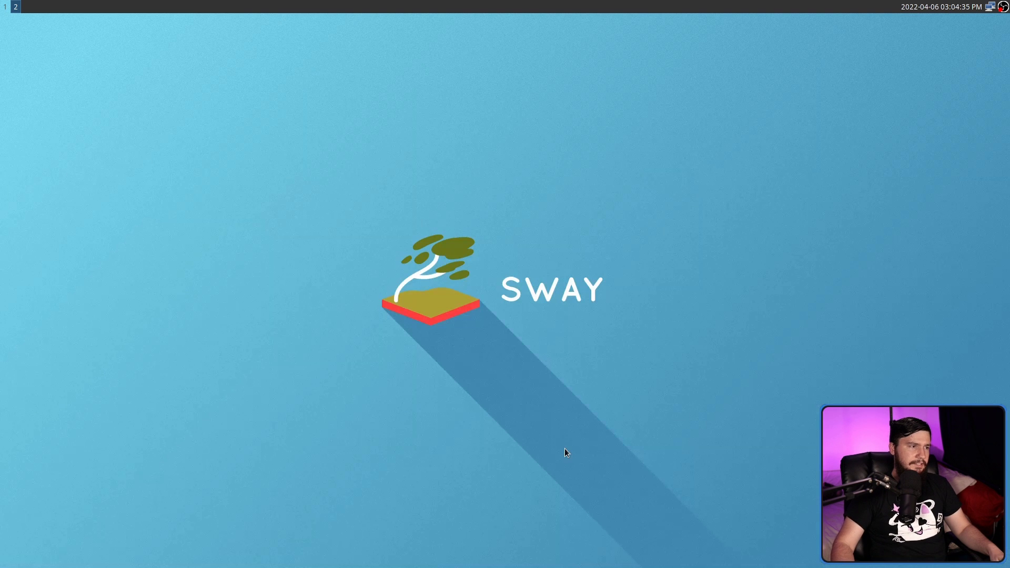
key("super+Return")
type("nvim")
key("Return")
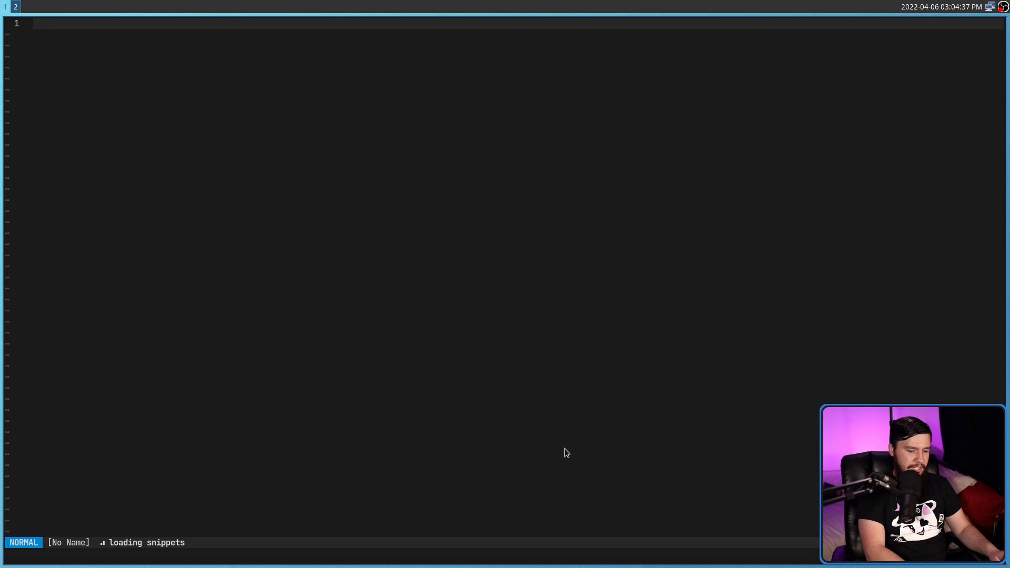
key("ctrl+equal")
key("ctrl+equal")
key("ctrl+equal")
key("ctrl+equal")
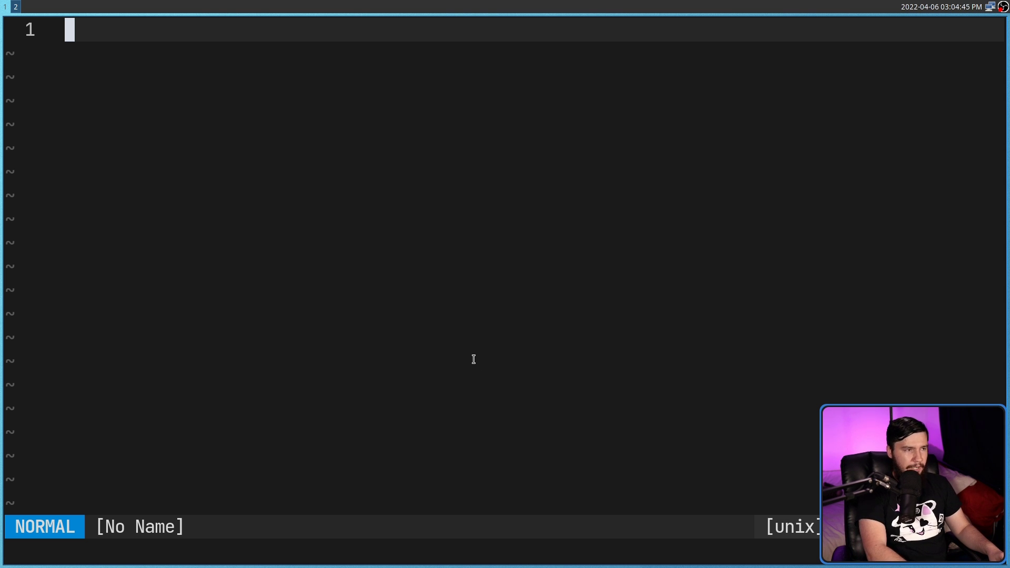
key("super+shift+q")
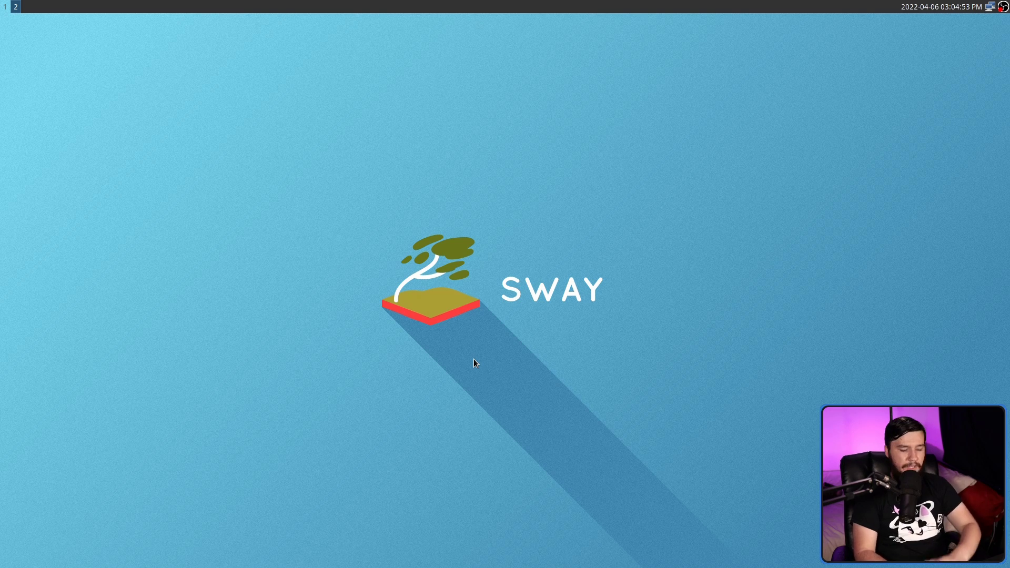
key("super+Return")
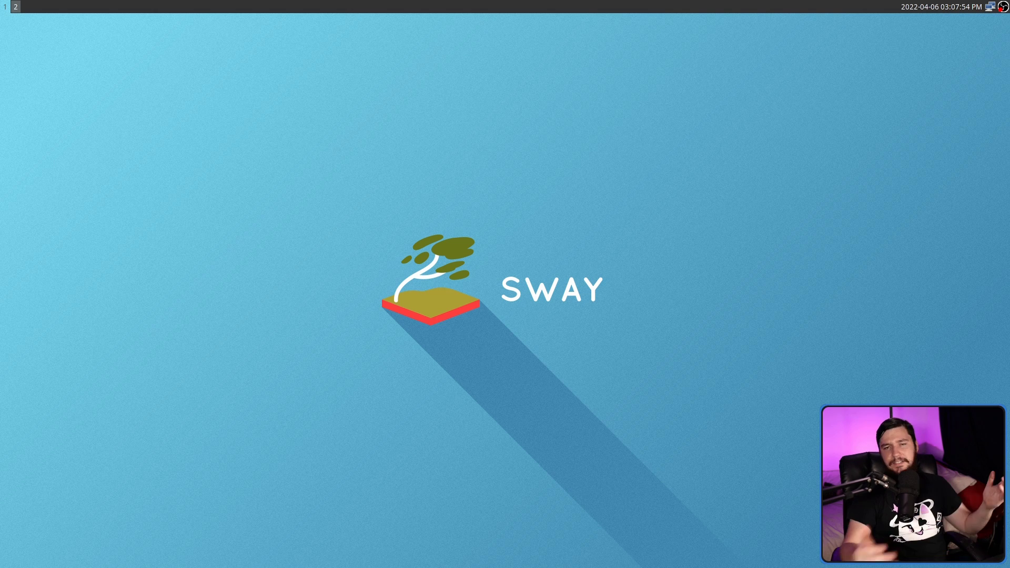
- Stash an lf terminal in the scratchpad, then toggle between the Neovim and lf floating windows
key("super+Return")
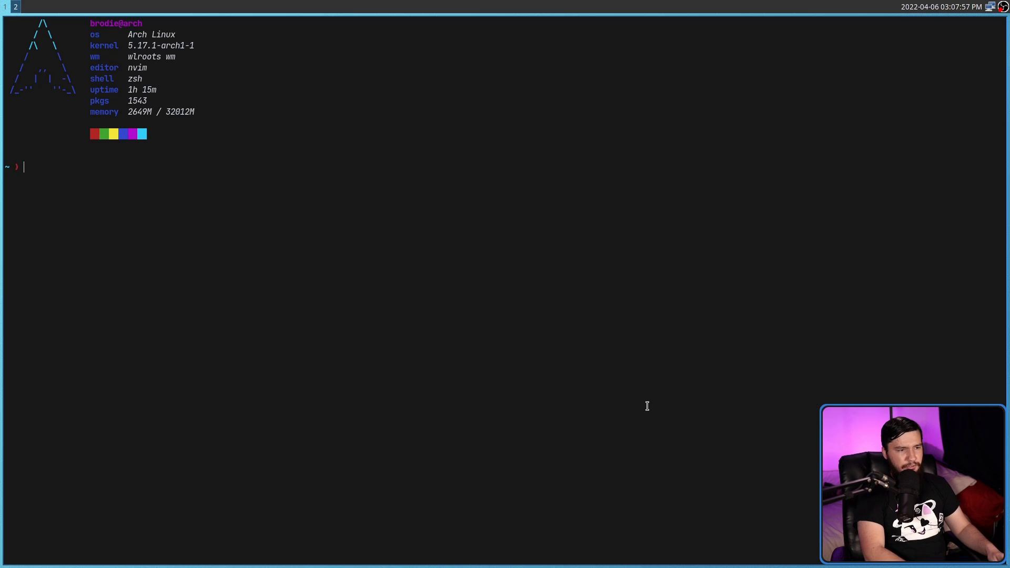
type("lf")
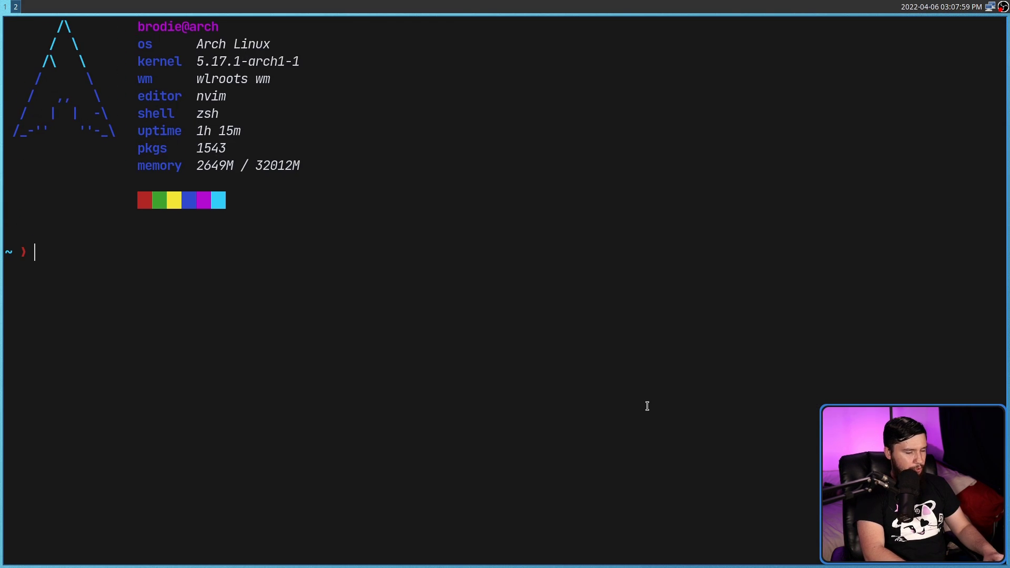
key("Return")
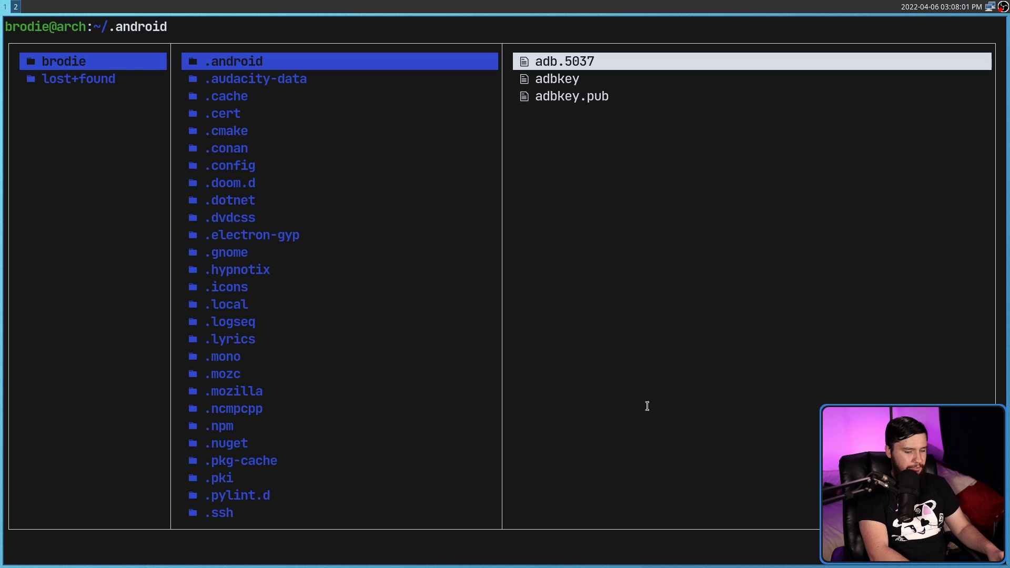
key("super+shift+q")
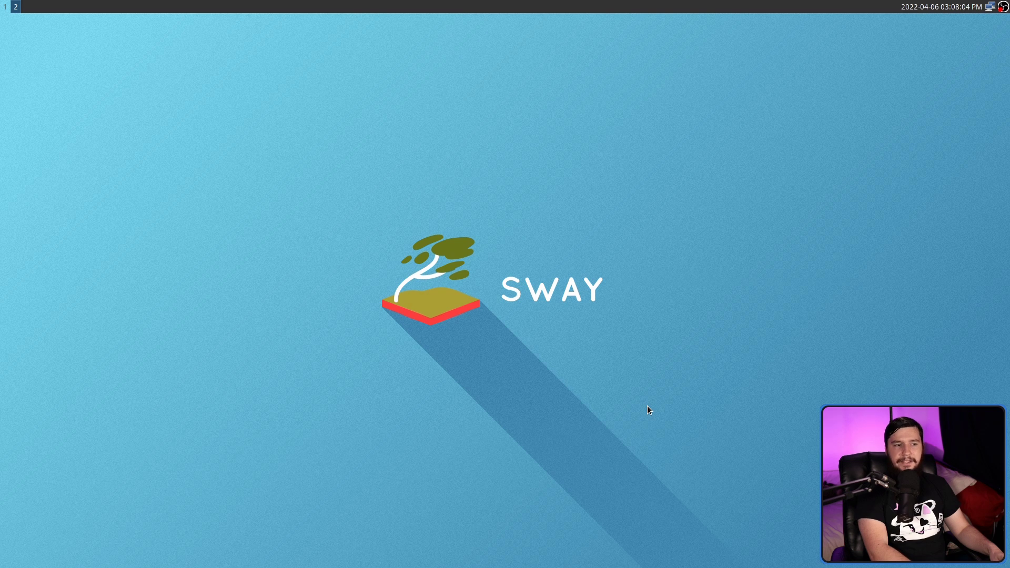
key("super+e")
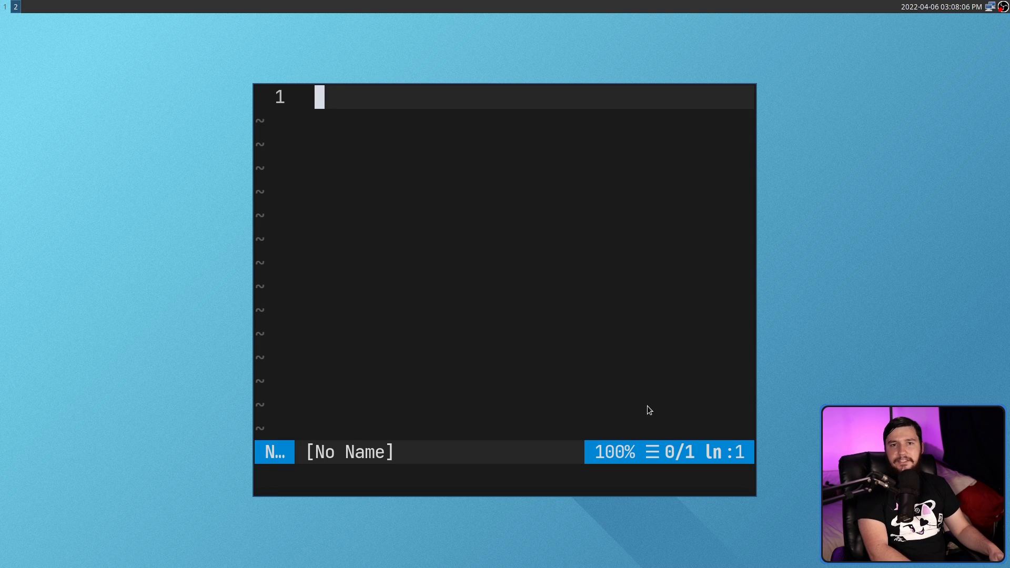
key("super+shift+q")
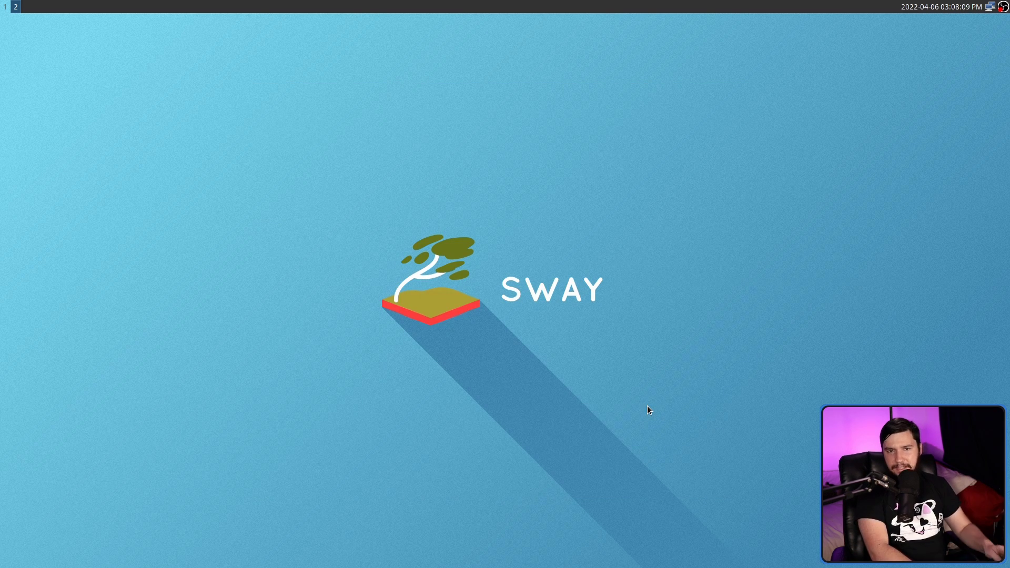
key("super+r")
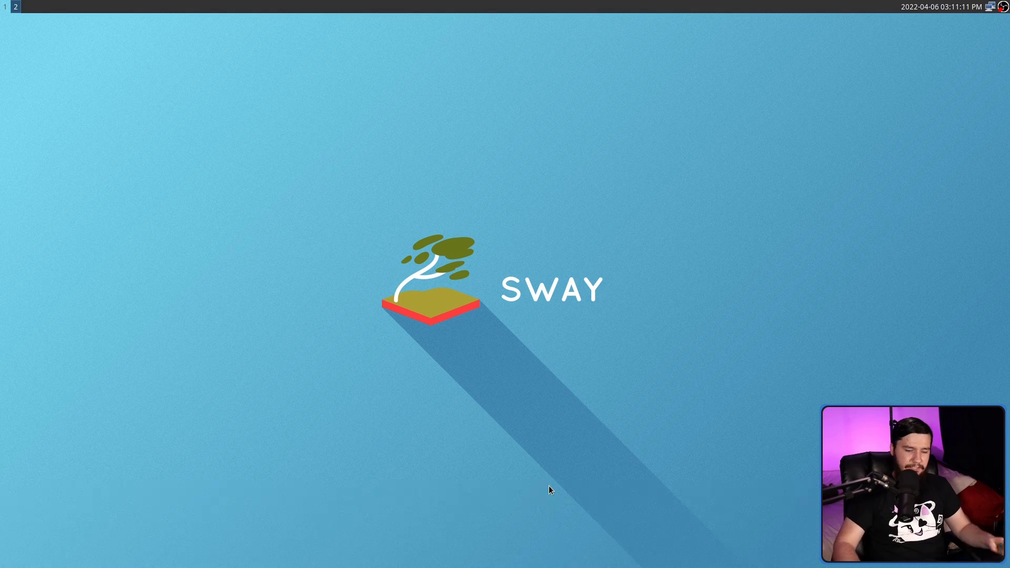
- Stash a Brave window, cycle the lf, Neovim and Brave scratchpad windows, then return to workspace 1
key("super+b")
key("super+shift+q")
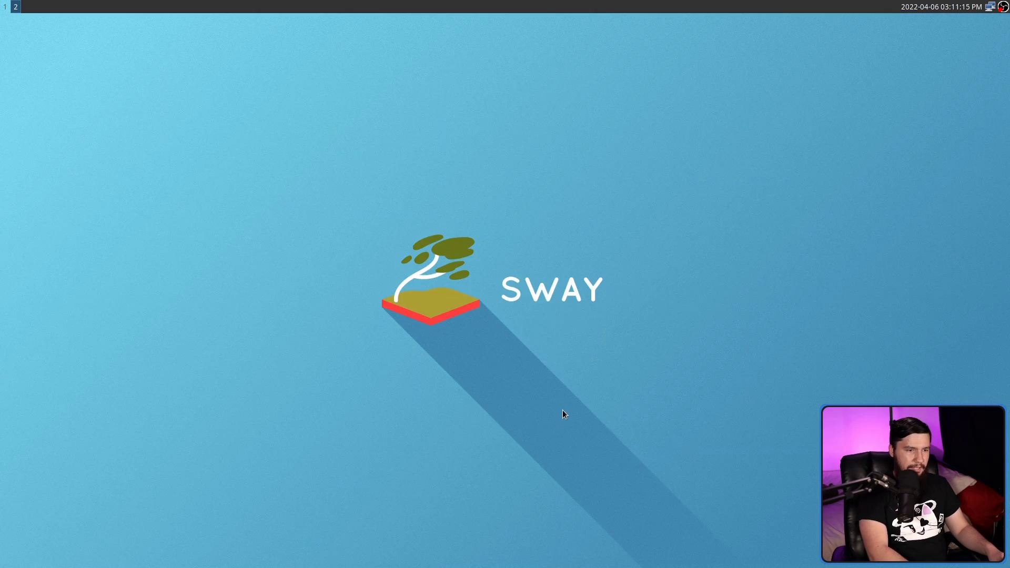
key("super+r")
key("super+n")
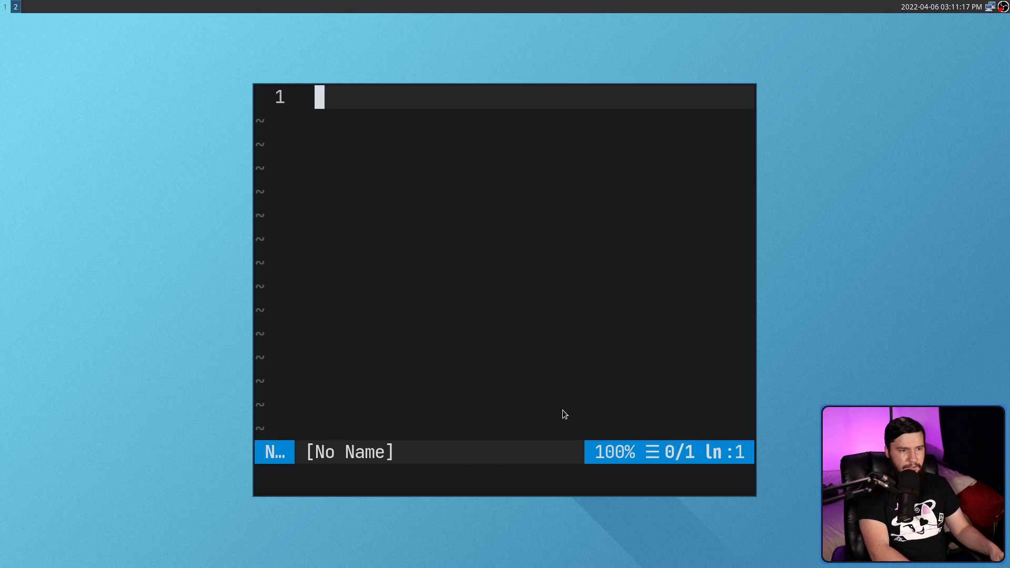
key("super+b")
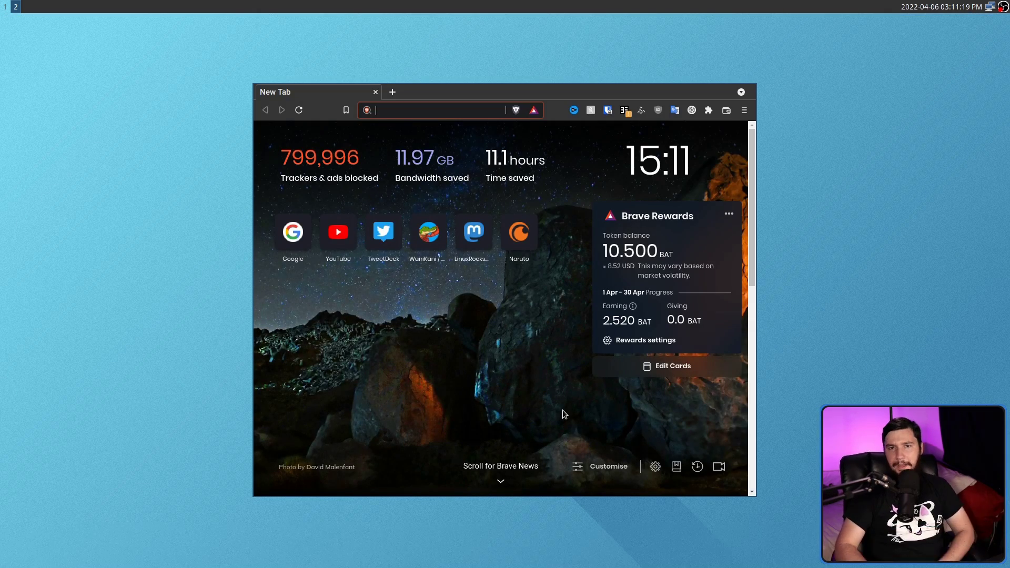
key("super+1")
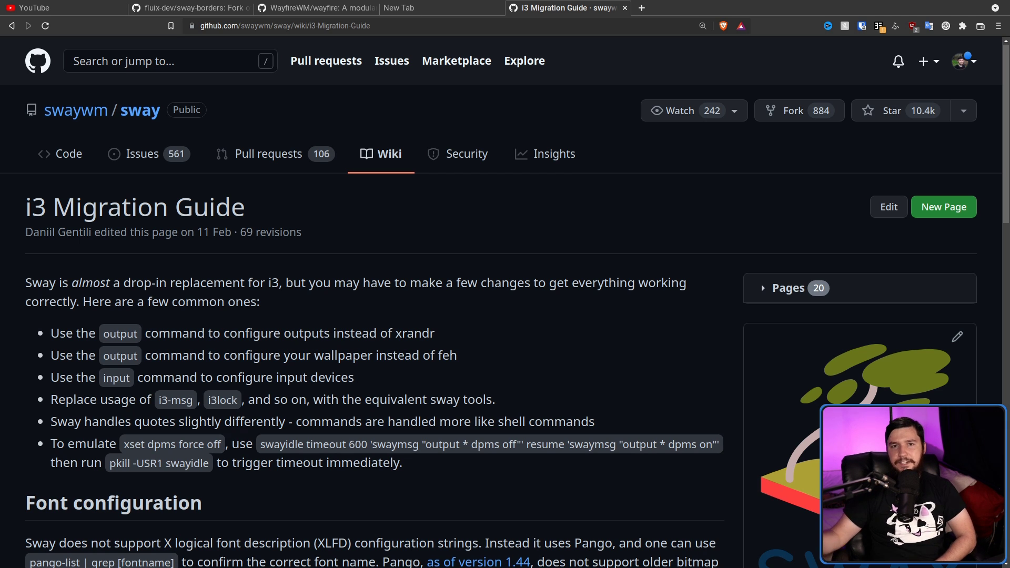
- Scroll the guide, marking the xbanish hide_cursor and swaymsg output spans, down to X11 alternatives like wlr-randr
scroll(188, 351, "down", 5)
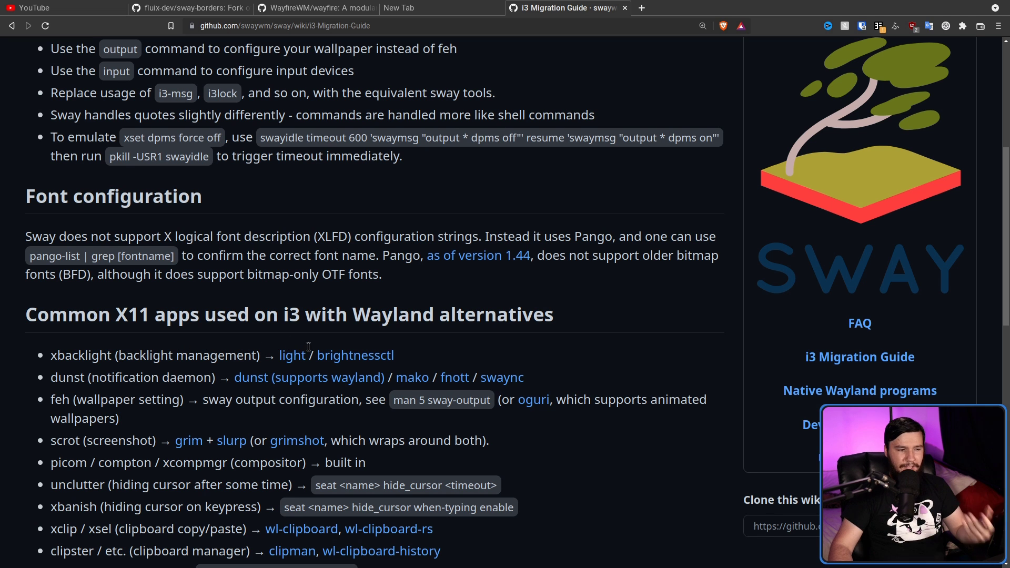
scroll(308, 352, "down", 2)
scroll(307, 357, "down", 2)
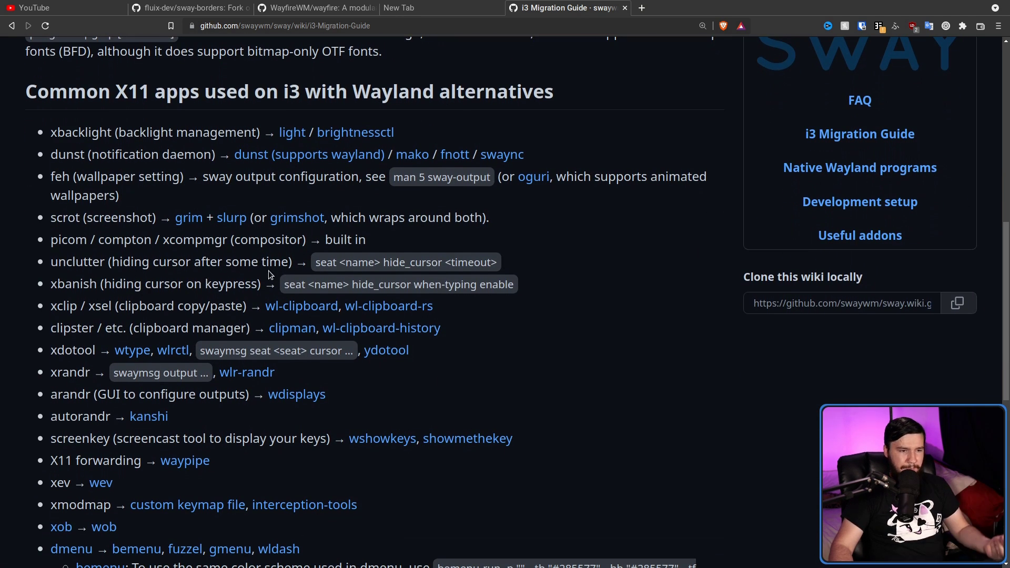
left_click_drag(536, 290, 285, 284)
scroll(287, 285, "down", 2)
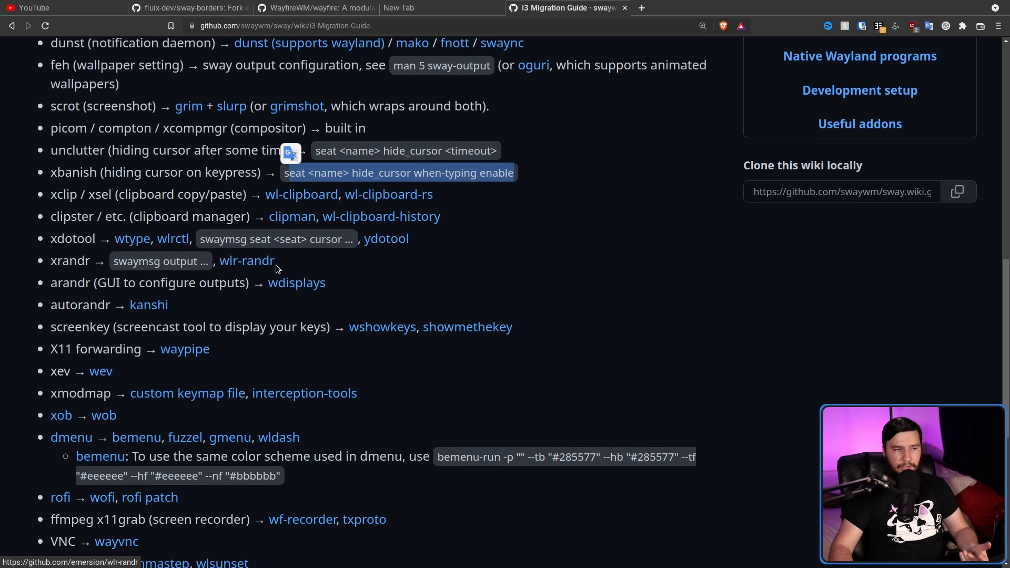
left_click_drag(201, 262, 161, 261)
scroll(179, 259, "down", 2)
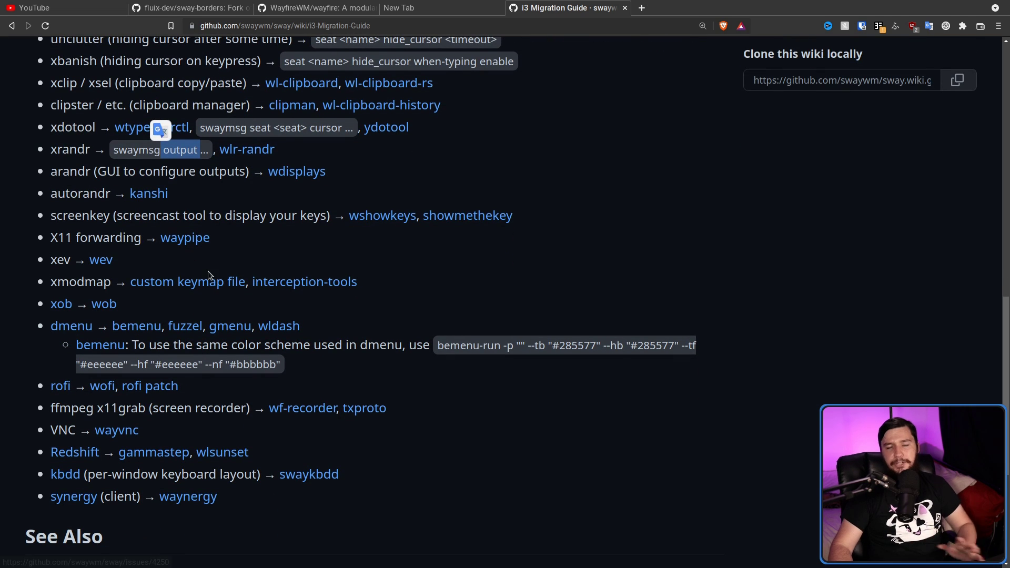
- Exit full-screen with Mod+F so the Neovim Sway config tiles beside the i3 Migration Guide in Brave
key("super+f")
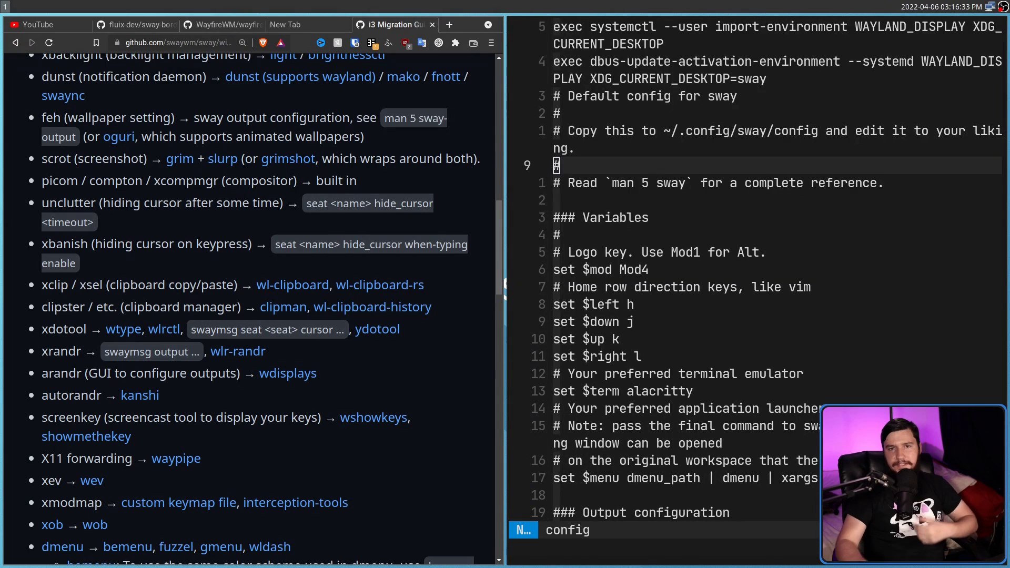